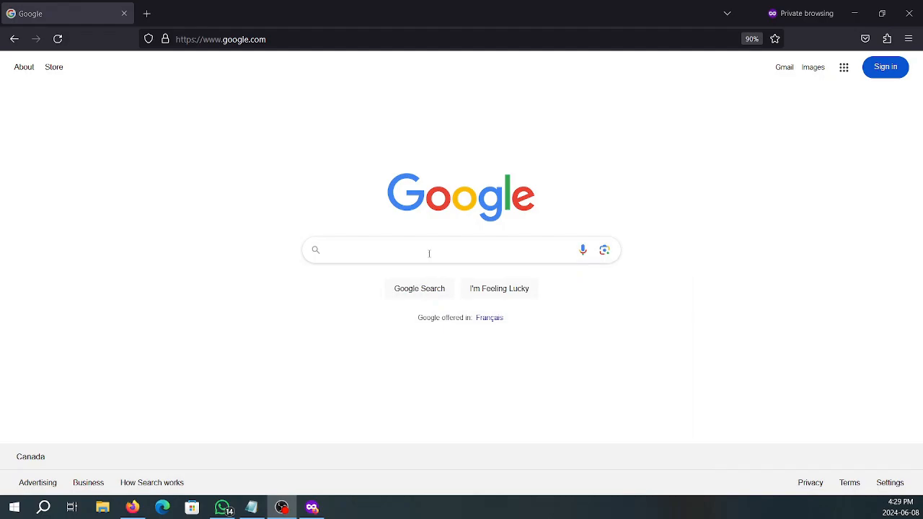
Search Google for 'mysql community server' and open the Download MySQL Community Server result
left_click(429, 253)
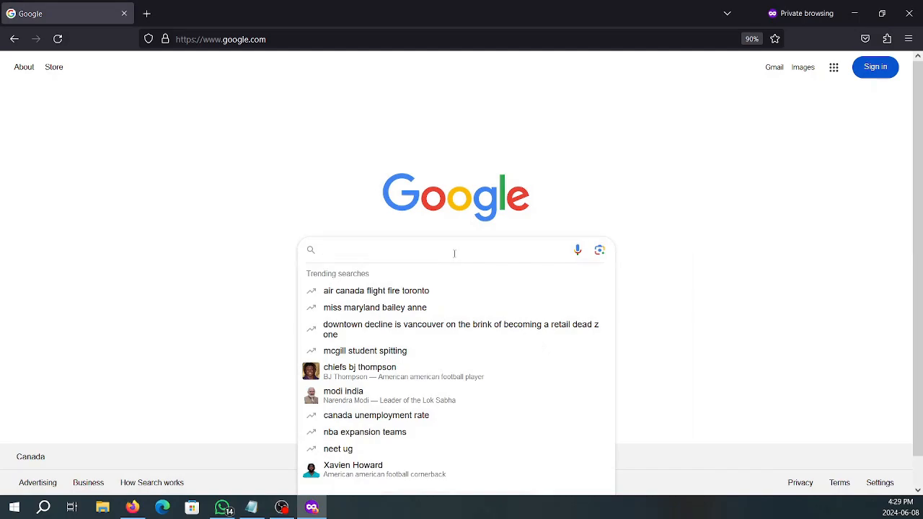
type("mysql comm")
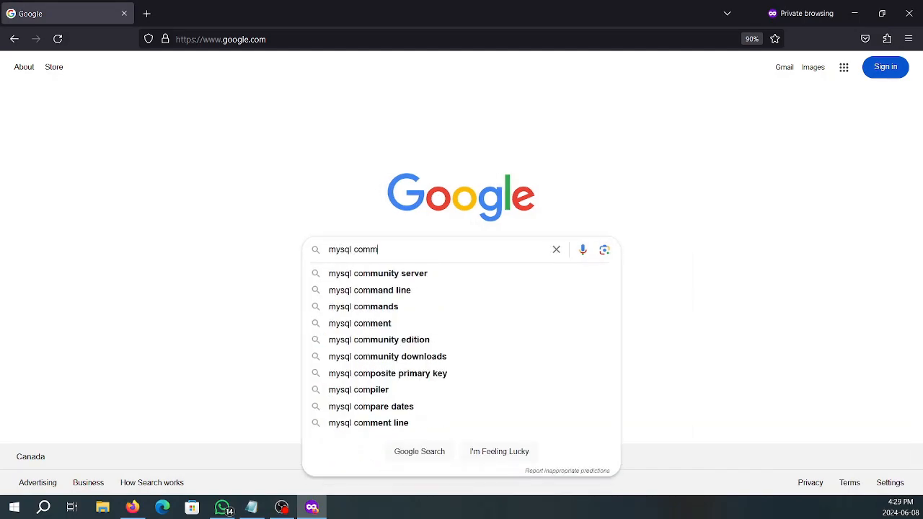
key("Down")
key("Return")
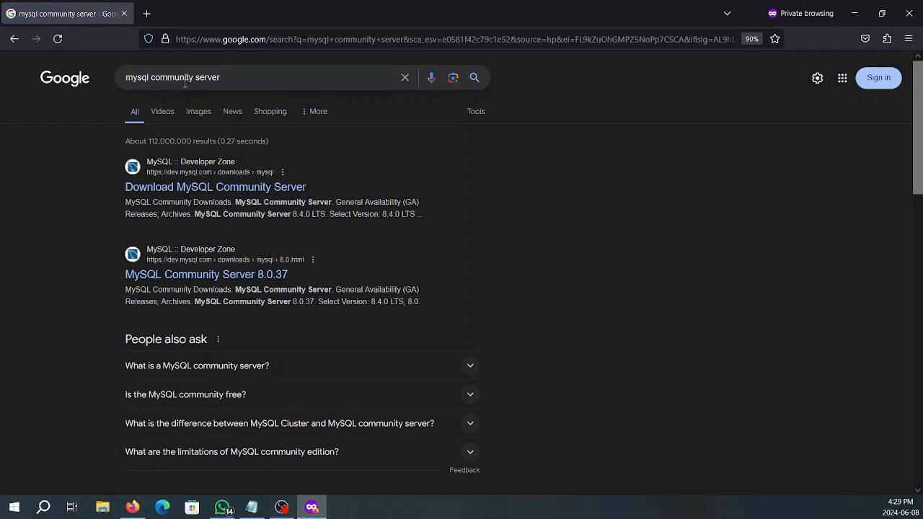
left_click(246, 189)
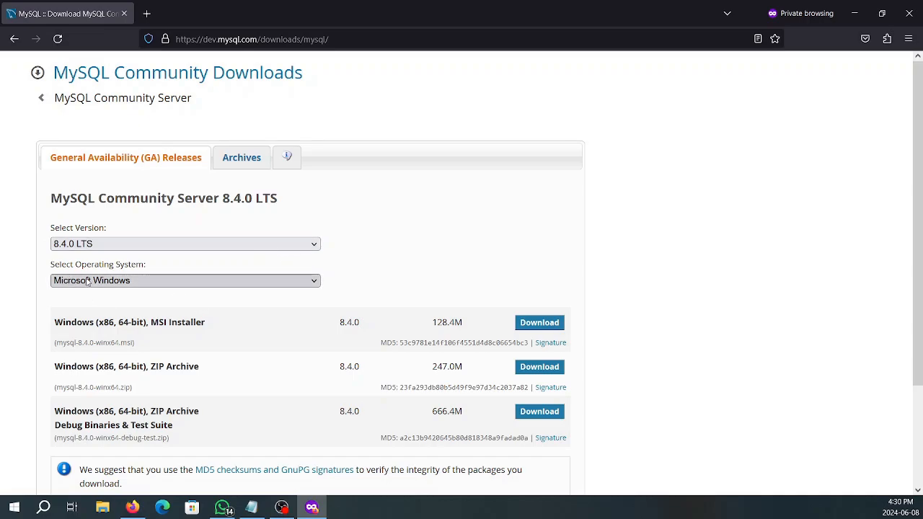
Choose Download for the Windows (x86, 64-bit) MSI Installer of Server 8.4.0 LTS
scroll(186, 271, "down", 3)
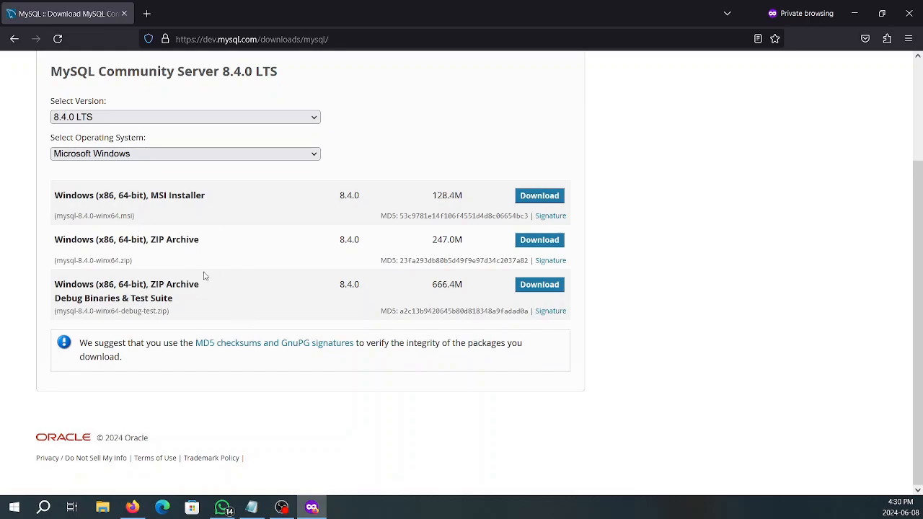
scroll(204, 276, "up", 3)
left_click_drag(208, 325, 62, 323)
left_click(278, 347)
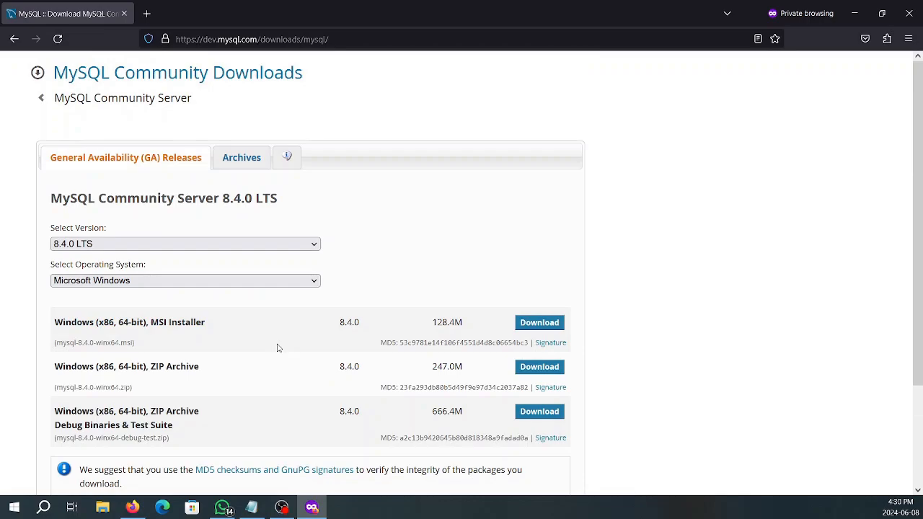
left_click(534, 326)
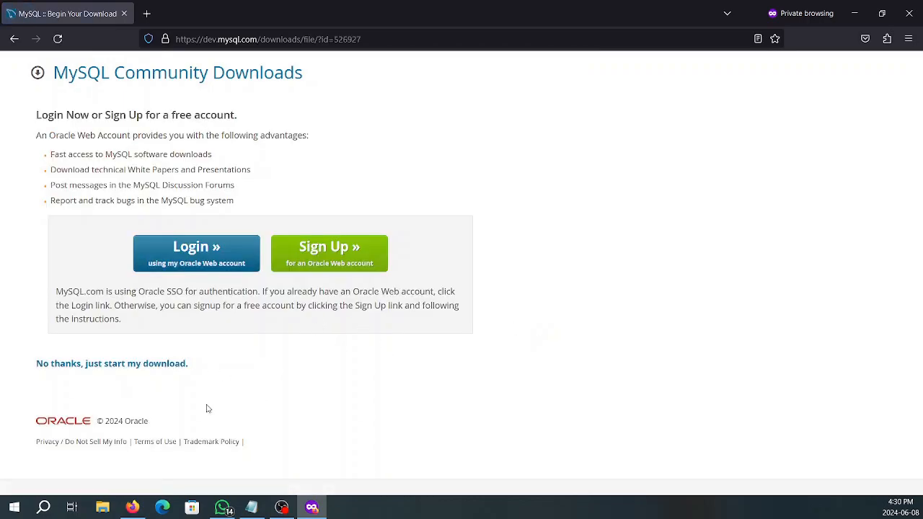
Download mysql-8.4.0-winx64.msi without an account and launch it from Firefox's downloads
left_click(83, 370)
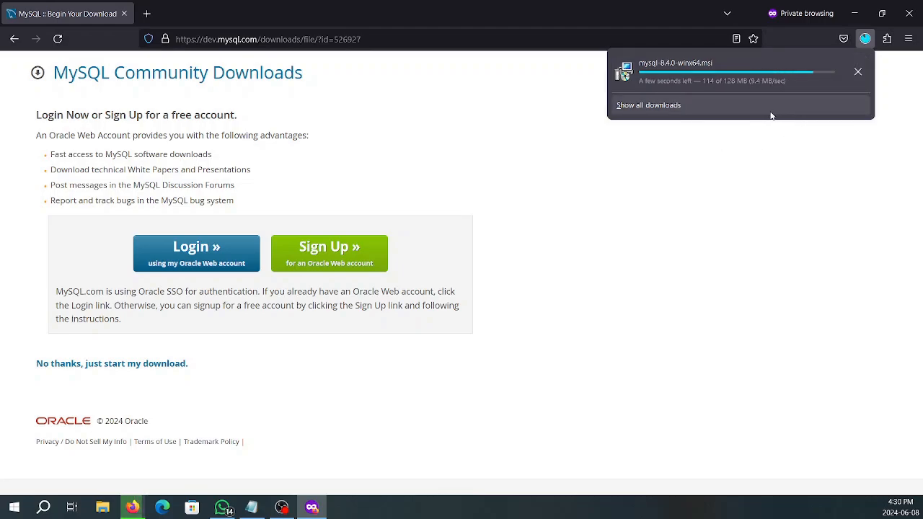
left_click(694, 81)
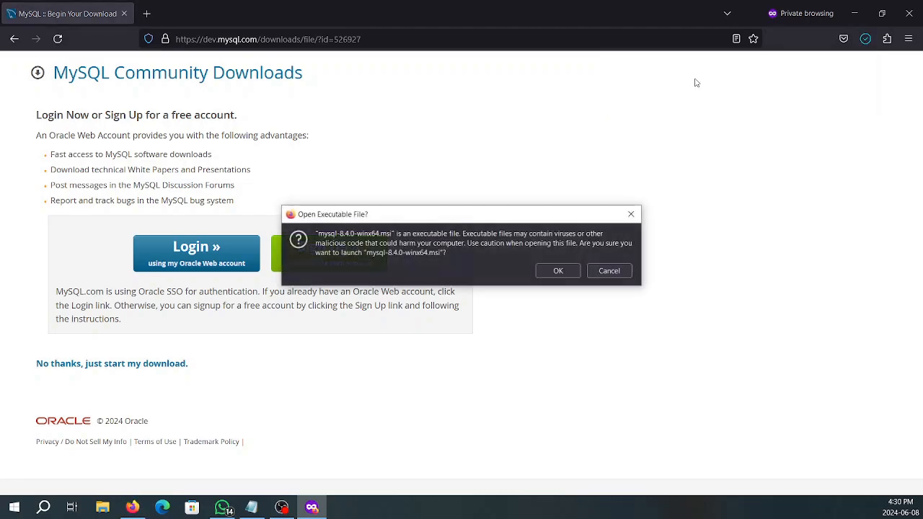
left_click_drag(362, 240, 460, 245)
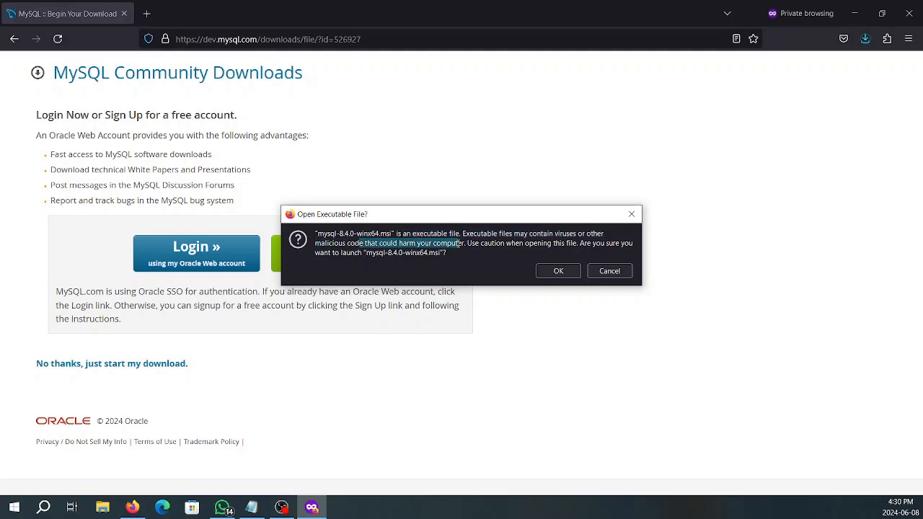
left_click(557, 272)
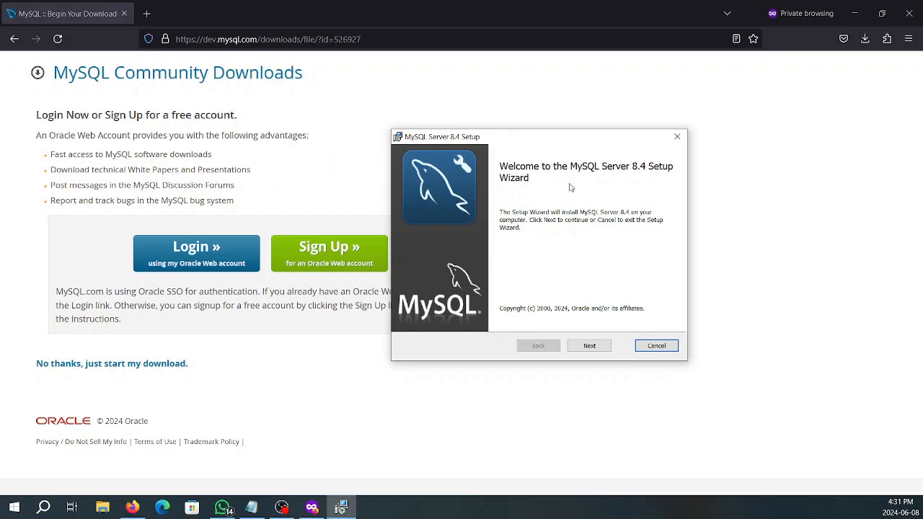
Accept the licence terms and install MySQL Server 8.4 using the Typical setup type
left_click(588, 346)
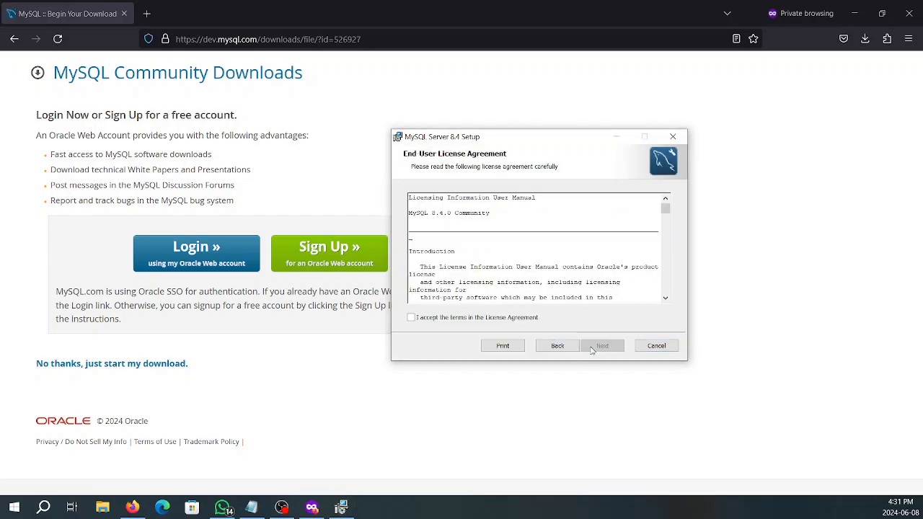
left_click(444, 318)
scroll(560, 262, "down", 10)
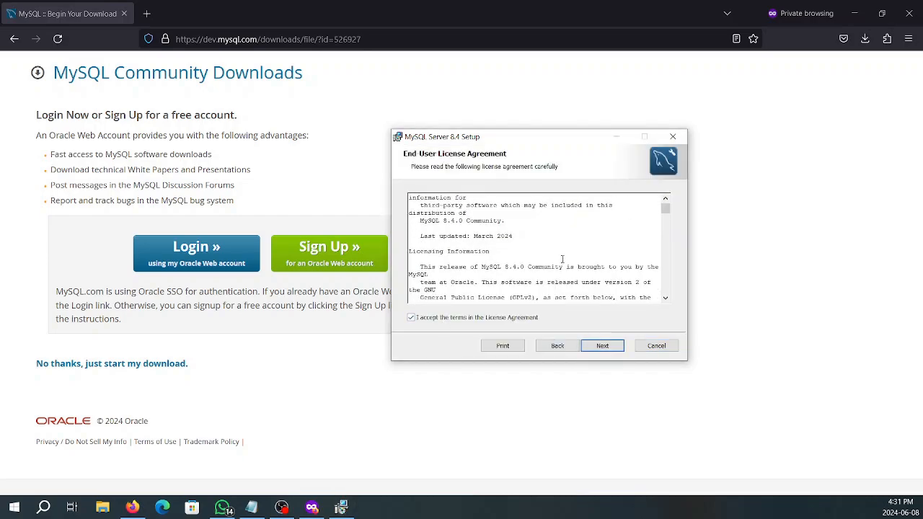
left_click_drag(667, 215, 666, 213)
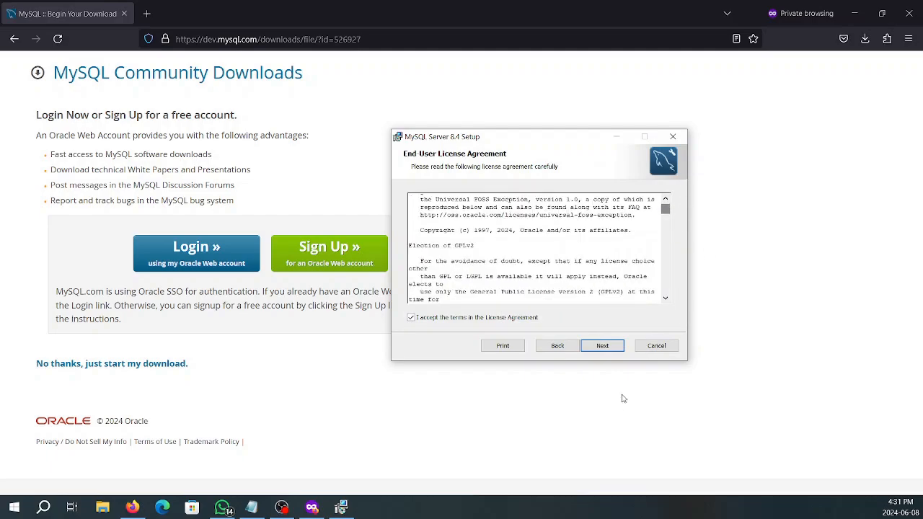
left_click(603, 346)
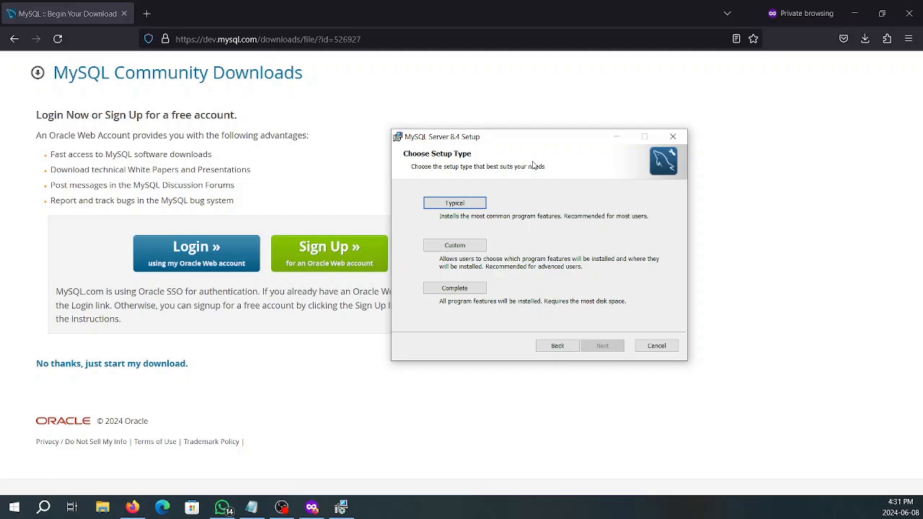
left_click(474, 205)
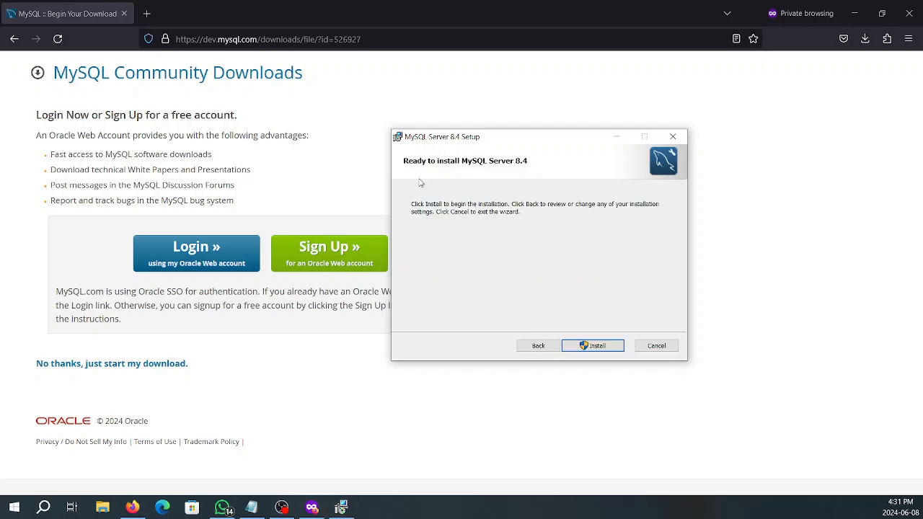
left_click(605, 344)
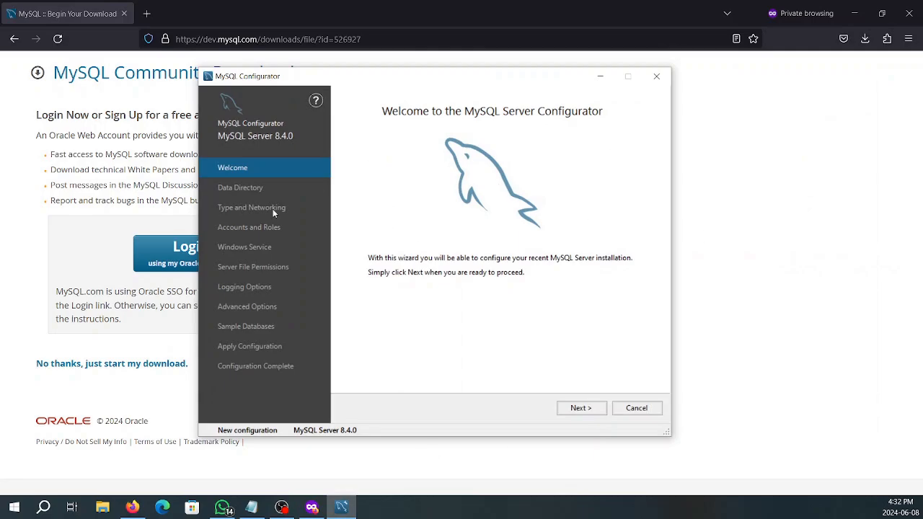
Keep the default data directory, Development Computer on port 3306, the root password, MySQL84 service and permissions
left_click(581, 408)
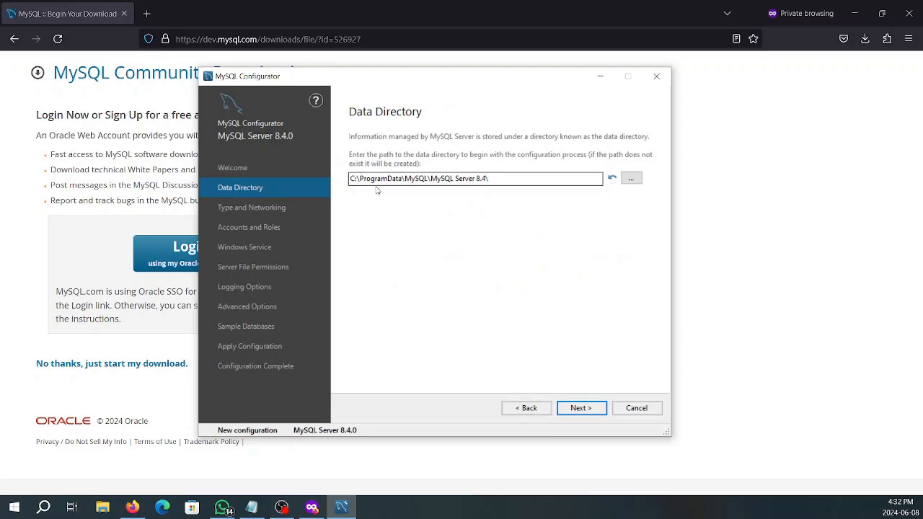
left_click(581, 408)
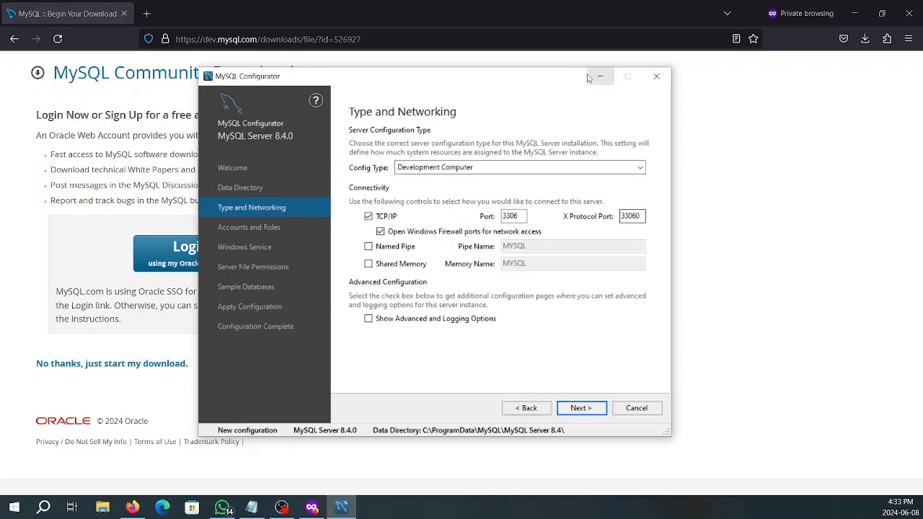
left_click(590, 410)
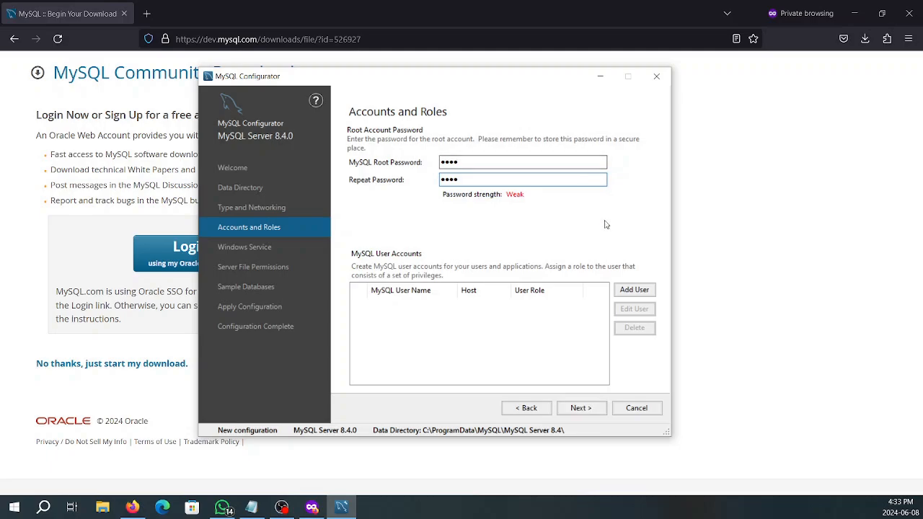
left_click(580, 408)
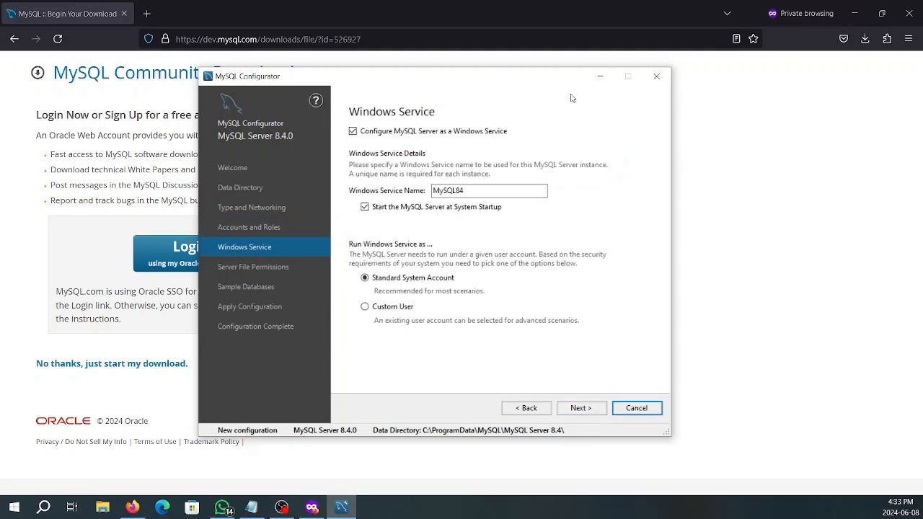
left_click(581, 409)
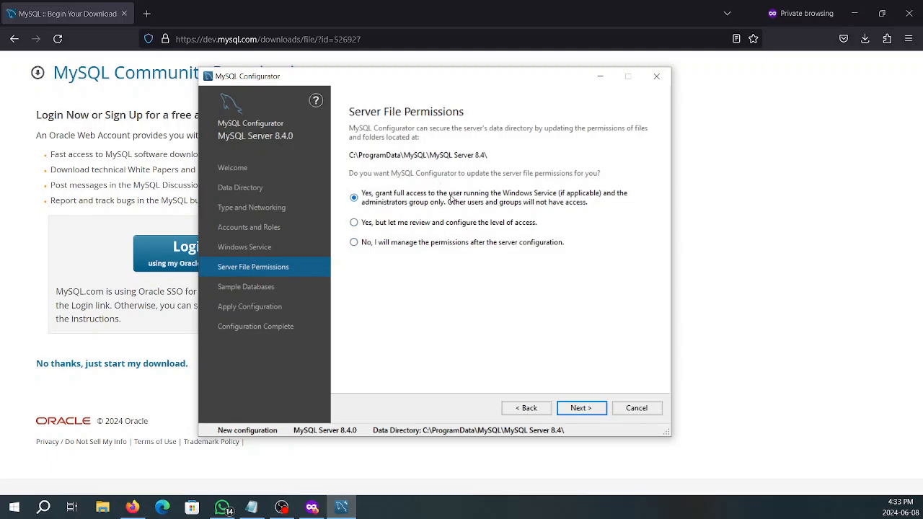
left_click(590, 408)
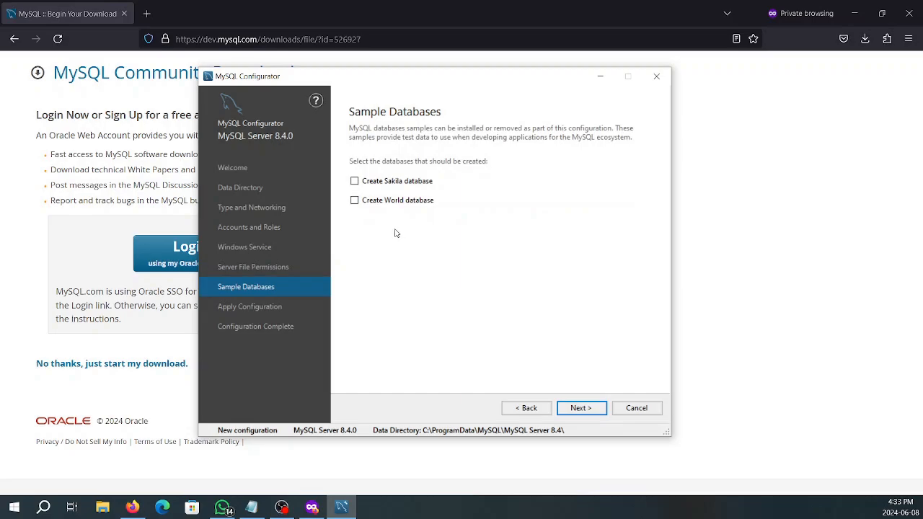
Include the Sakila and World sample databases in the configuration
left_click(354, 181)
left_click(354, 200)
left_click(581, 408)
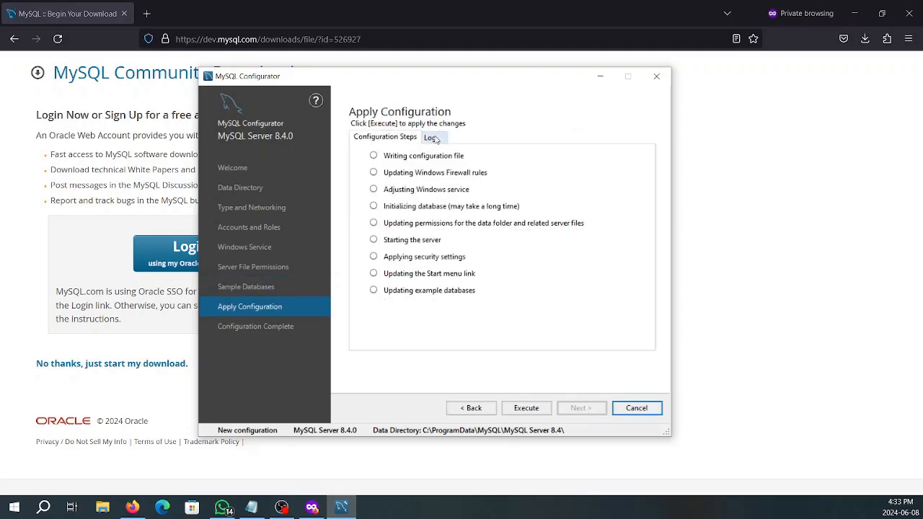
Execute the server configuration and close the configurator once it succeeds
left_click(526, 410)
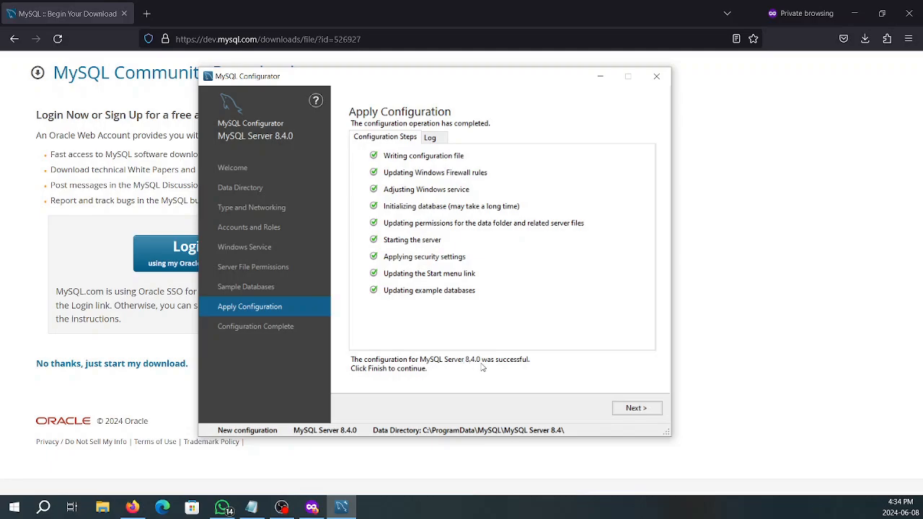
left_click(634, 414)
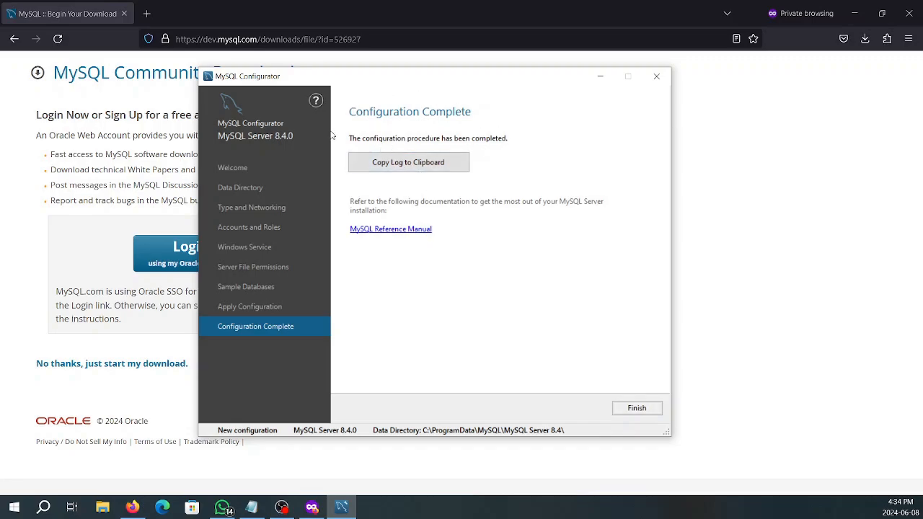
left_click(648, 407)
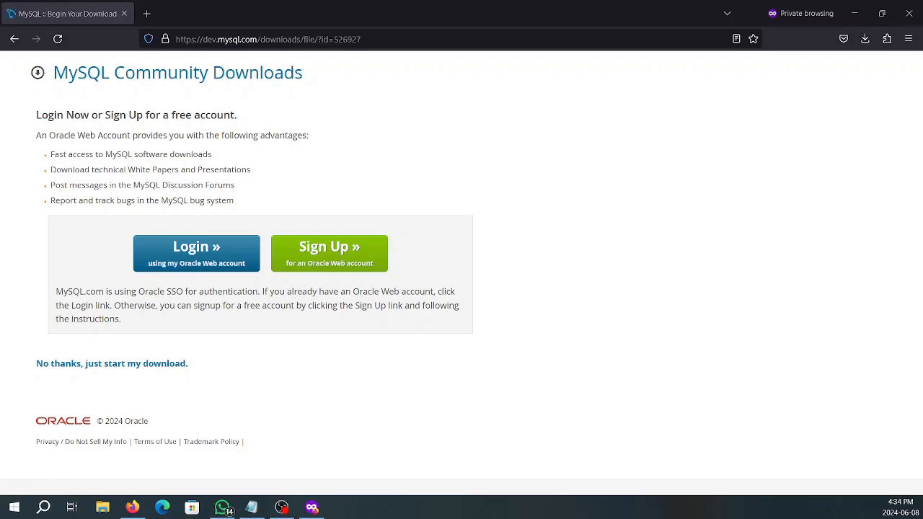
Launch the MySQL 8.4 Command Line Client from the Start menu search for 'mysql'
key("super")
key("super")
type("mysql")
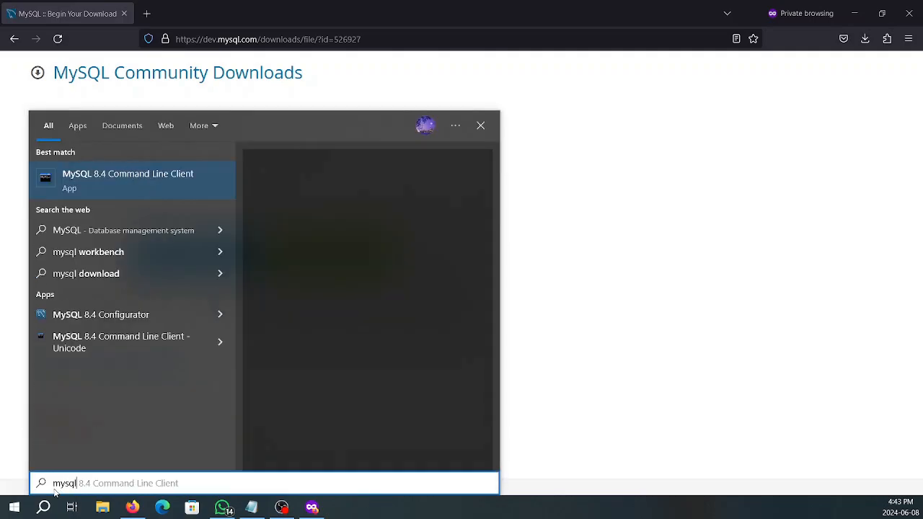
left_click(178, 177)
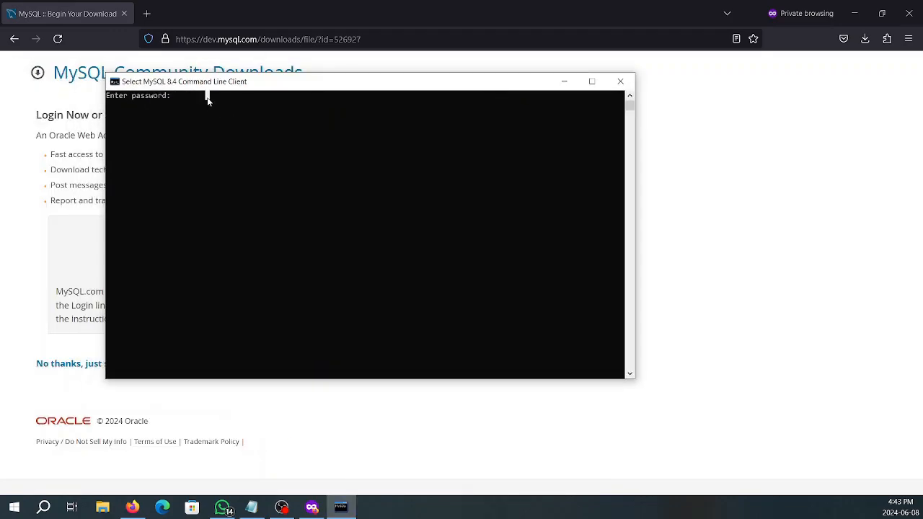
Log in with the root password, confirm Server version 8.4.0, then close the client
type("root")
key("Return")
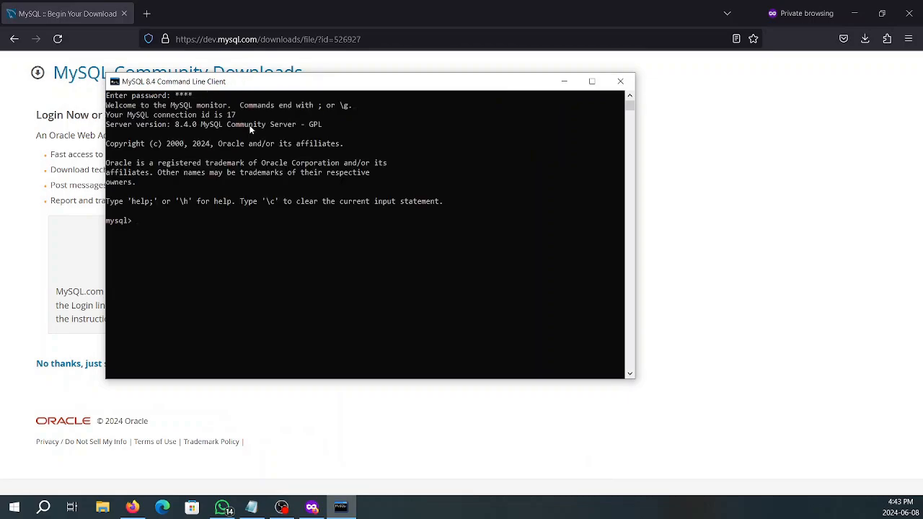
left_click_drag(117, 124, 195, 130)
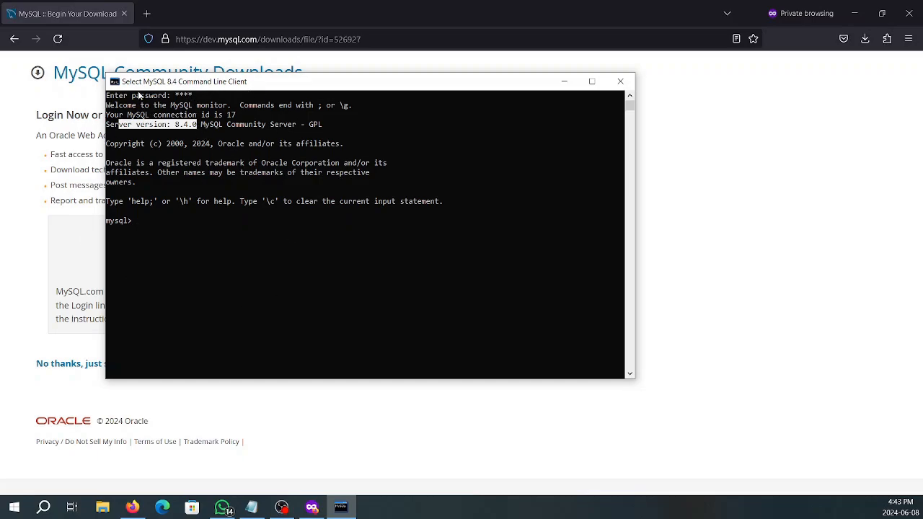
left_click(621, 81)
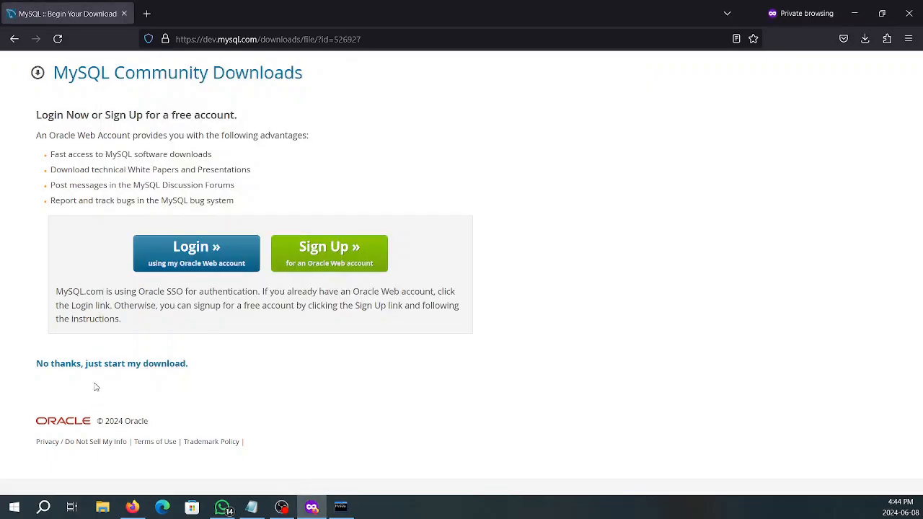
Go from Community Downloads to the MySQL Workbench 8.0.36 page and find the 42.0M MSI installer
left_click(124, 74)
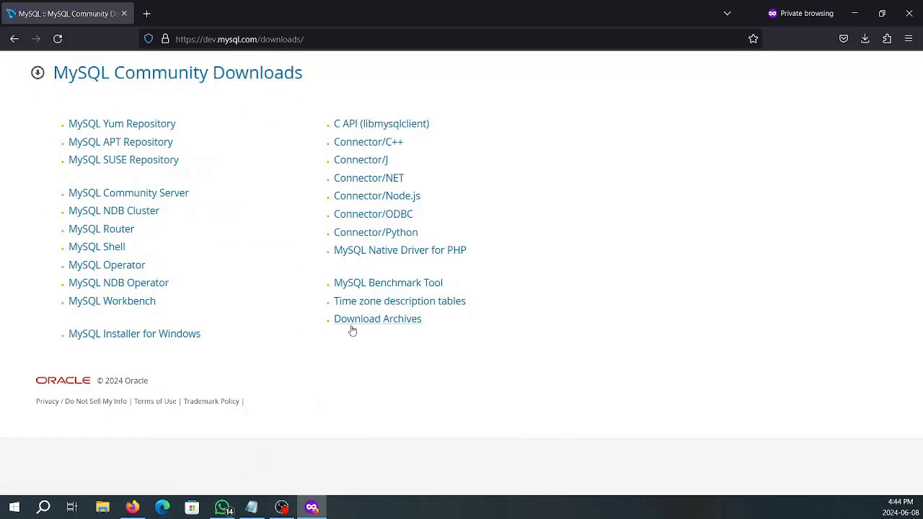
left_click(116, 311)
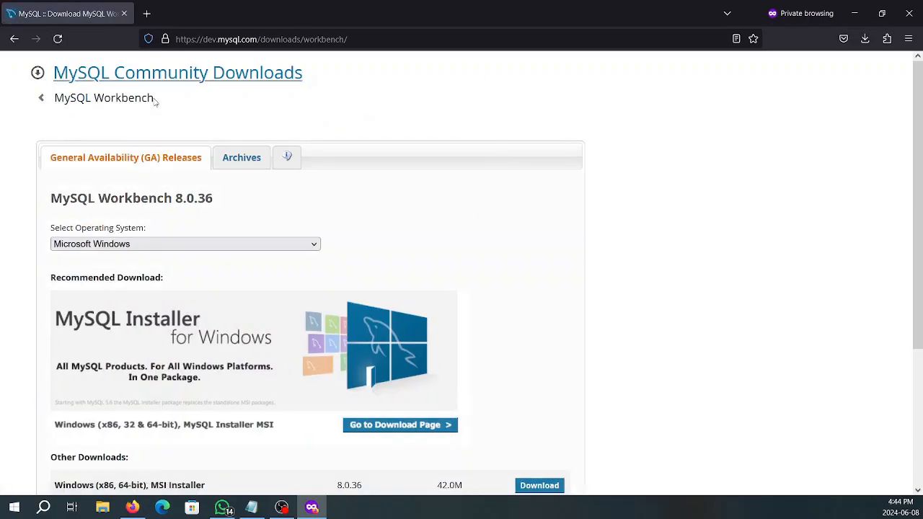
scroll(358, 191, "down", 1)
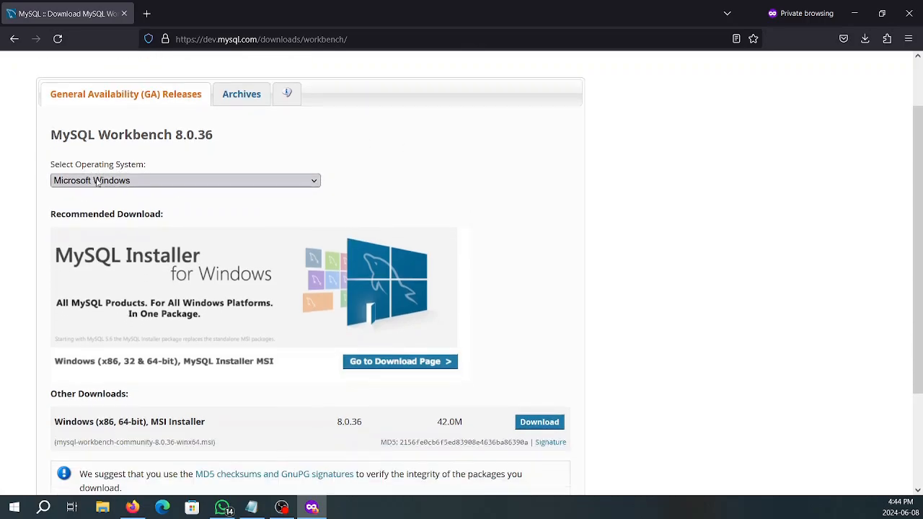
scroll(186, 264, "down", 2)
scroll(177, 274, "up", 3)
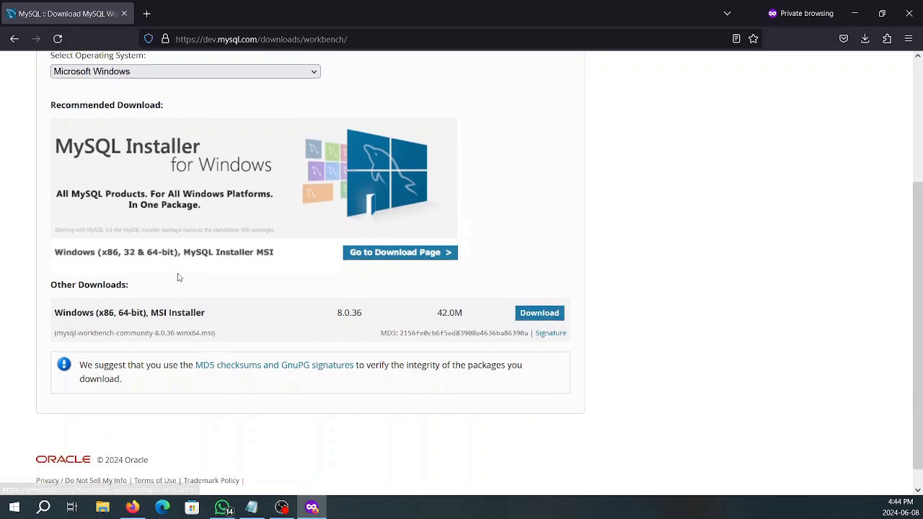
left_click_drag(70, 199, 228, 211)
scroll(228, 211, "down", 2)
scroll(217, 177, "up", 1)
left_click_drag(223, 148, 173, 137)
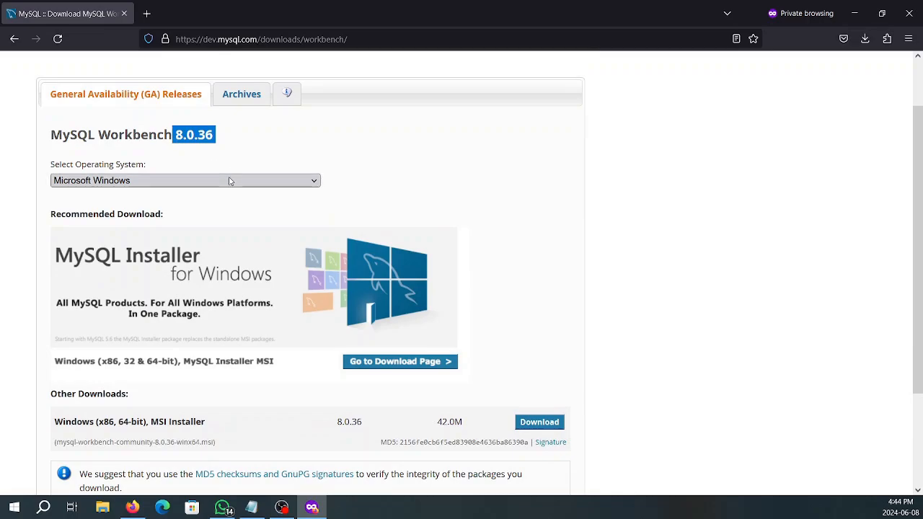
scroll(237, 231, "down", 2)
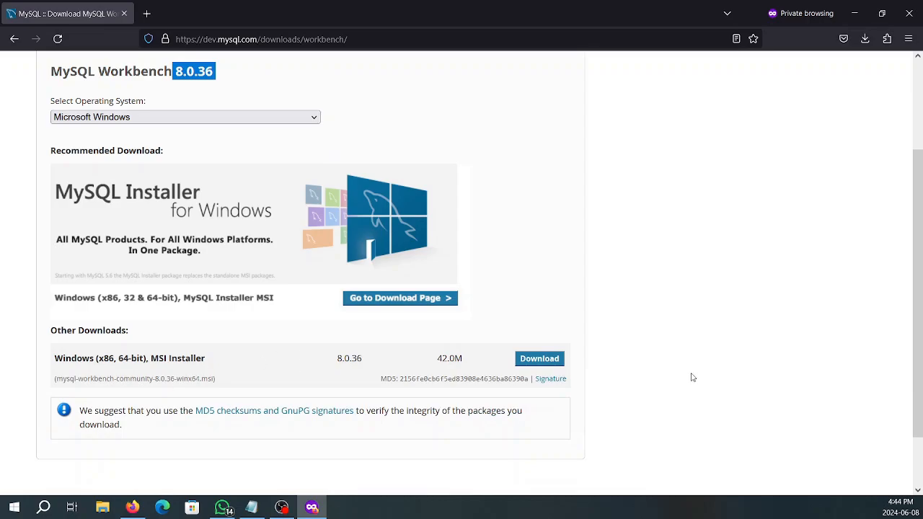
Download mysql-workbench-community-8.0.36-winx64.msi without signing in and launch its setup wizard
left_click(550, 361)
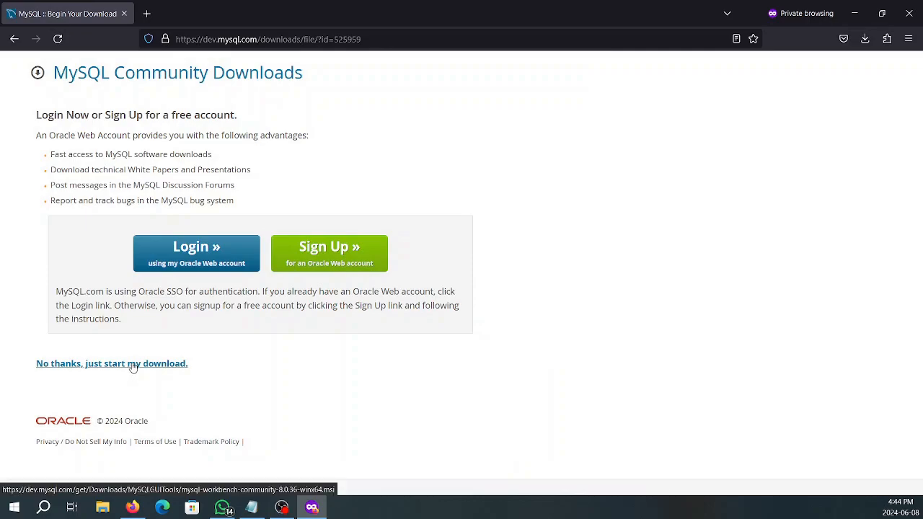
left_click(130, 365)
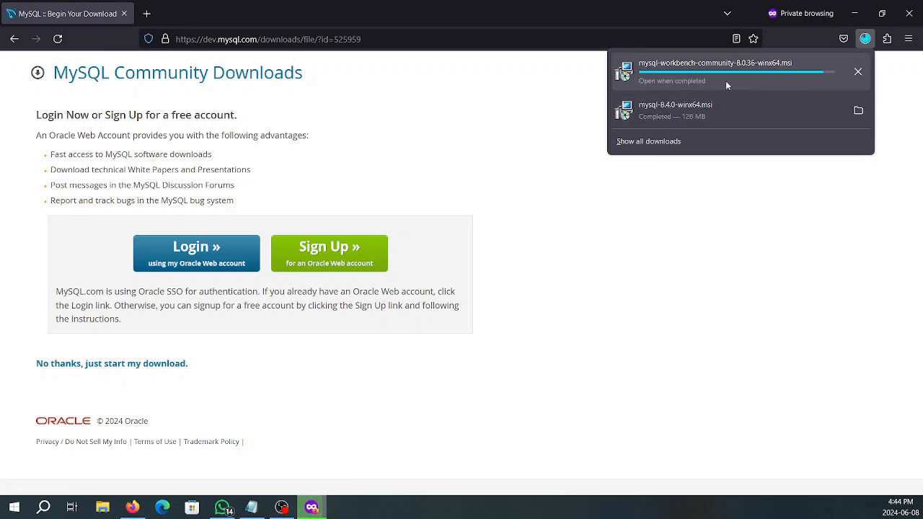
left_click(672, 75)
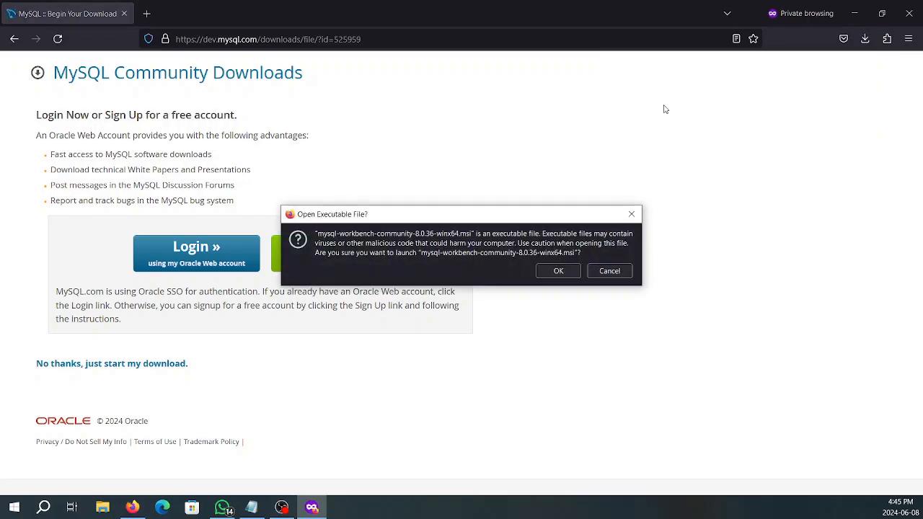
left_click(558, 271)
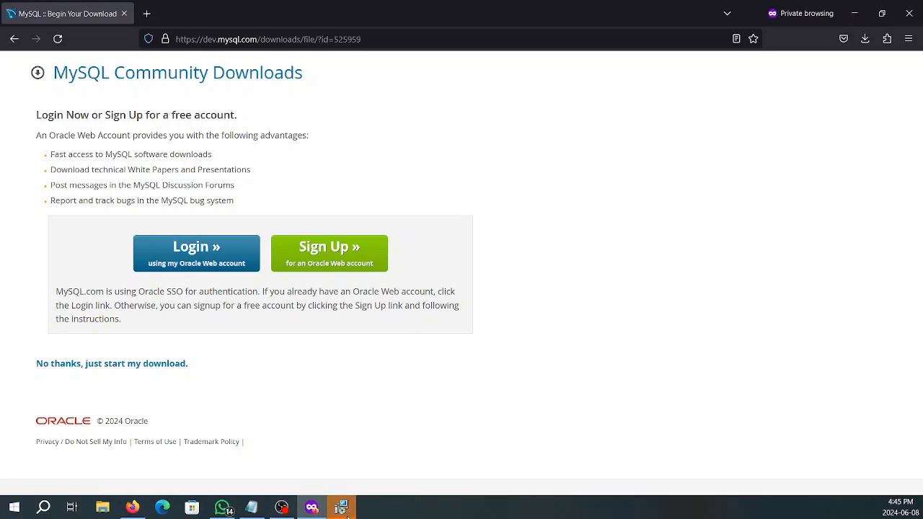
left_click(341, 507)
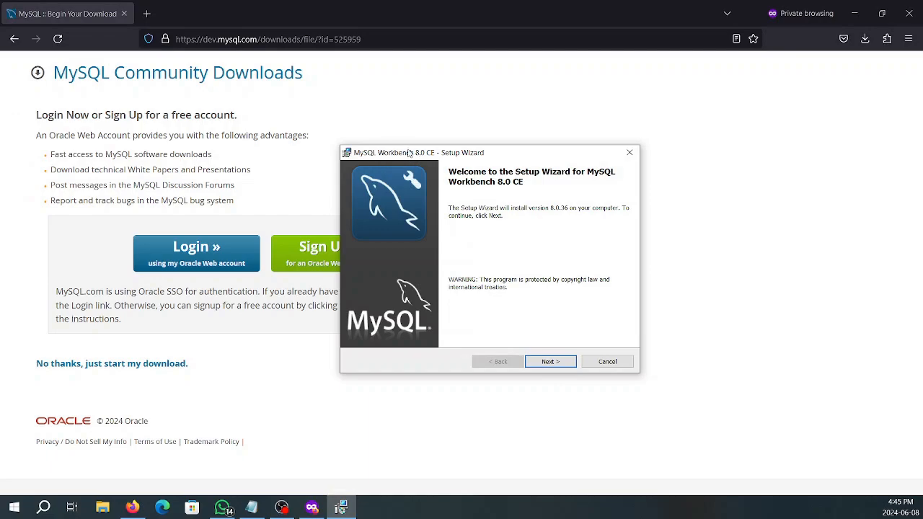
Install Workbench 8.0 CE to the default folder with Complete setup, launching it on Finish
left_click(557, 360)
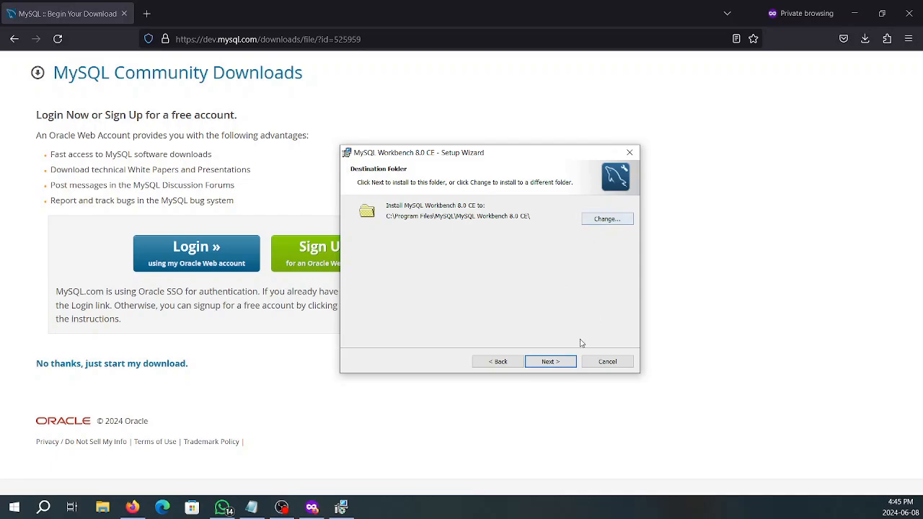
left_click(565, 362)
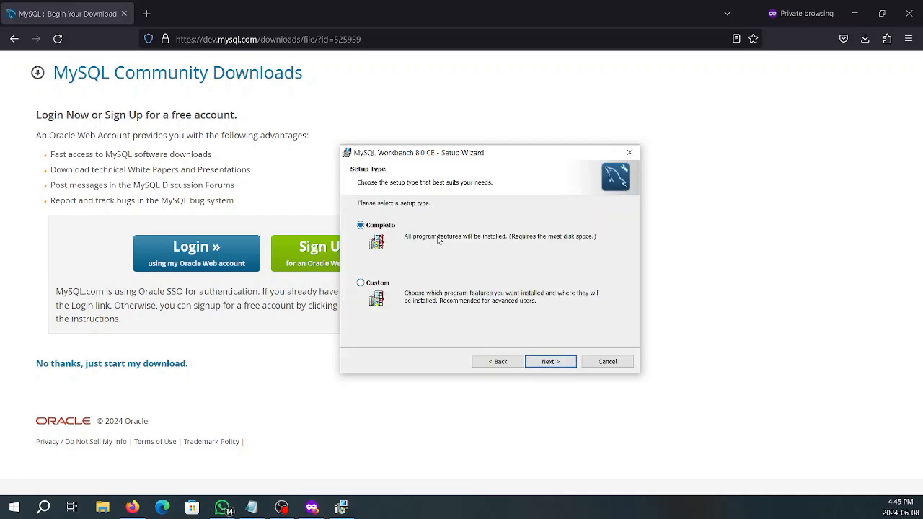
left_click(553, 364)
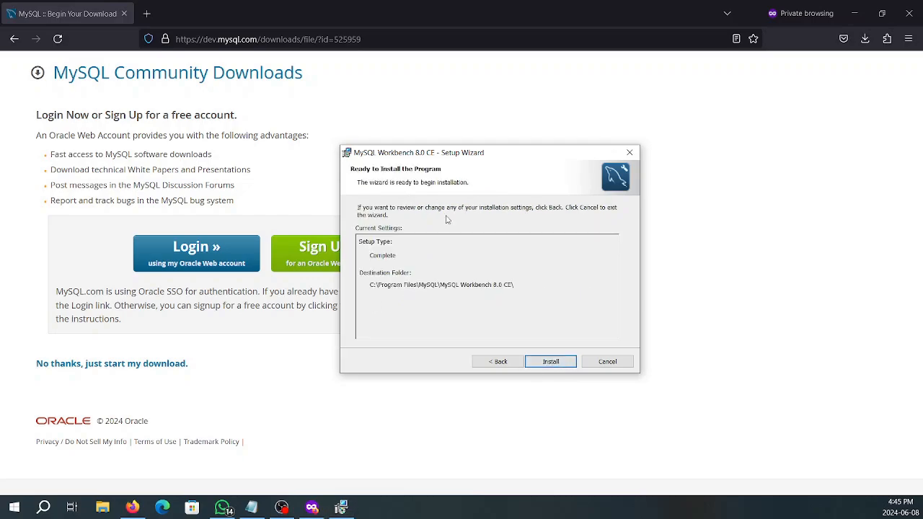
left_click(555, 361)
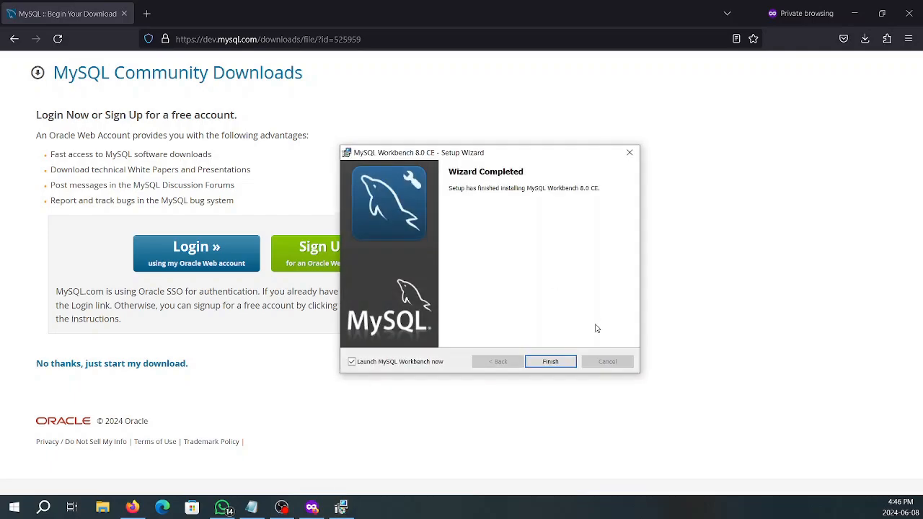
left_click(351, 362)
left_click(550, 361)
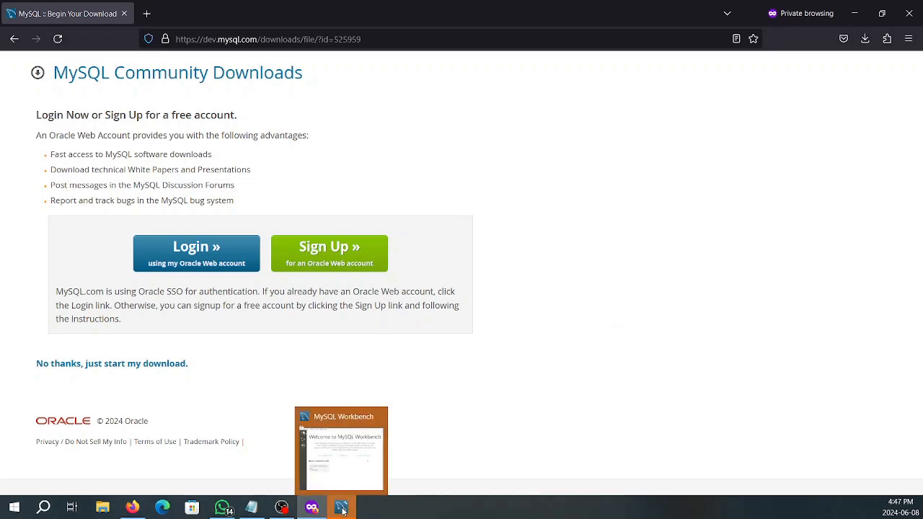
left_click(341, 506)
Maximize Workbench and connect to Local instance MySQL80 with the root password
left_click(592, 43)
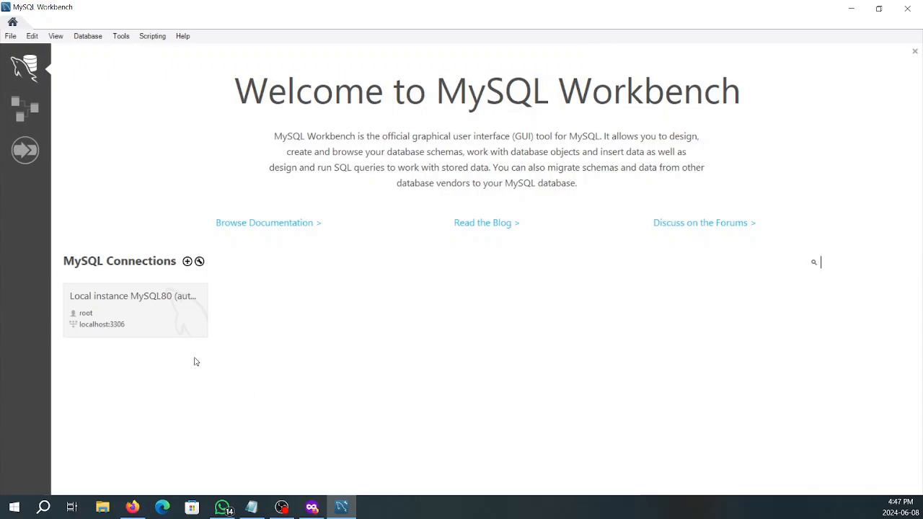
left_click(131, 311)
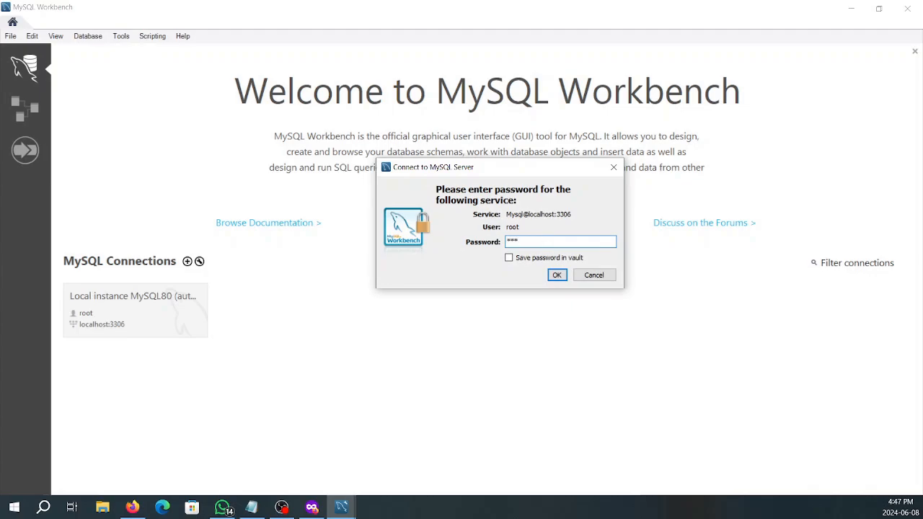
key("Return")
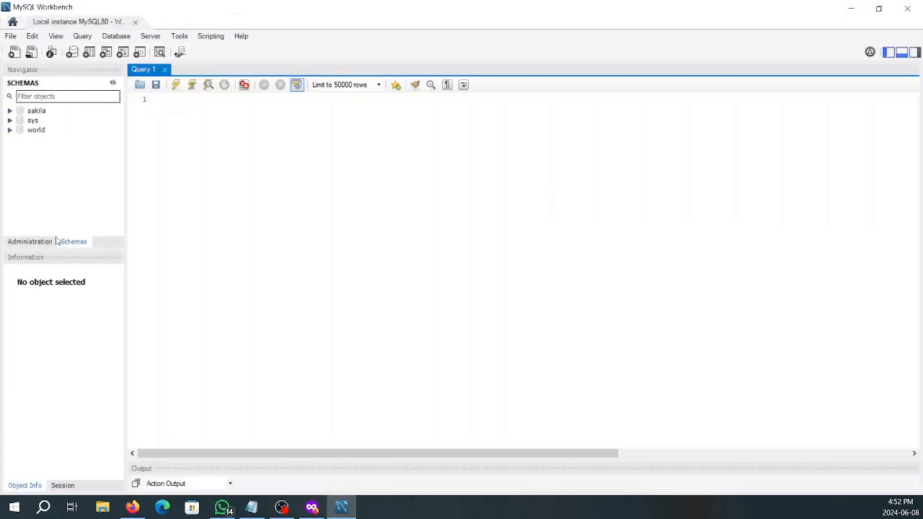
Run Select Rows - Limit 50000 on world's city table to list its ID, Name, CountryCode, District and Population
left_click(10, 130)
left_click(22, 139)
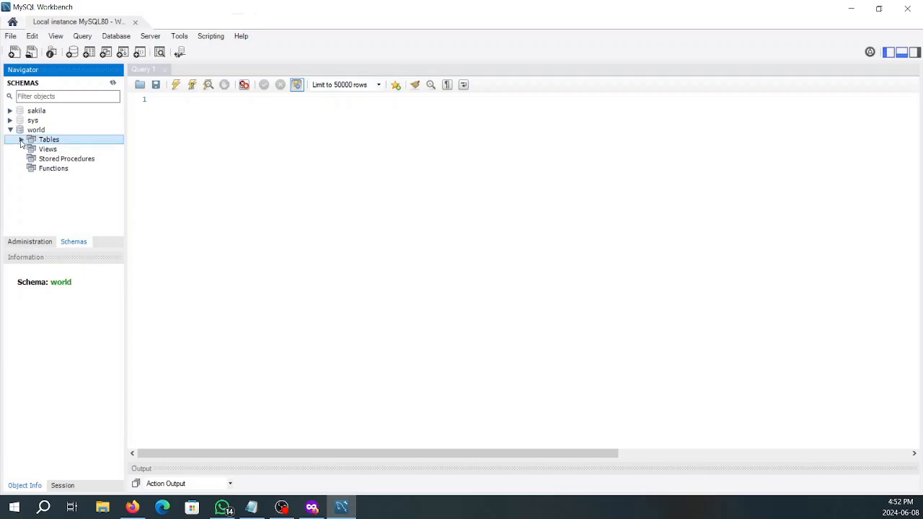
left_click(32, 149)
left_click(53, 151)
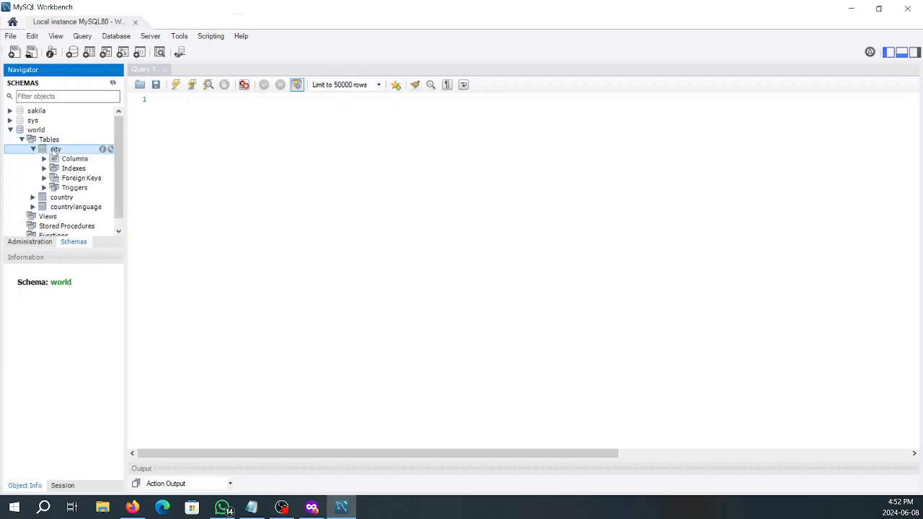
right_click(54, 151)
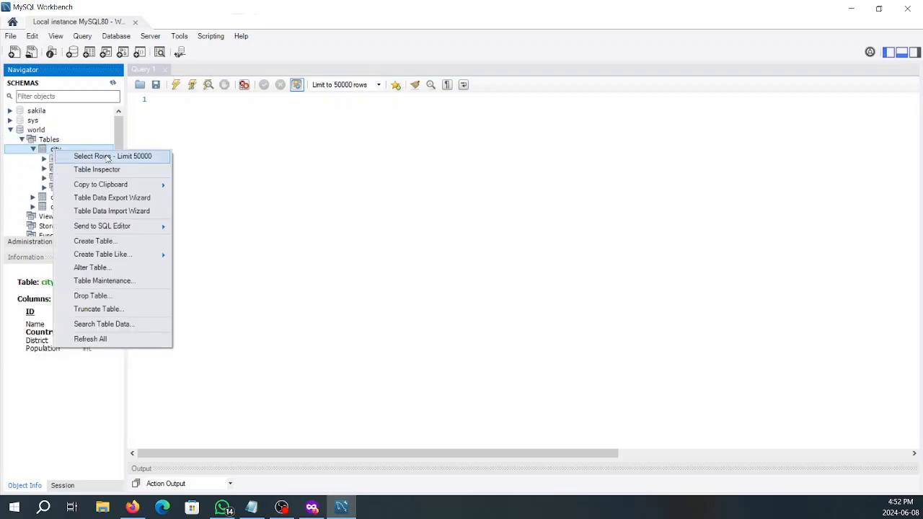
left_click(107, 157)
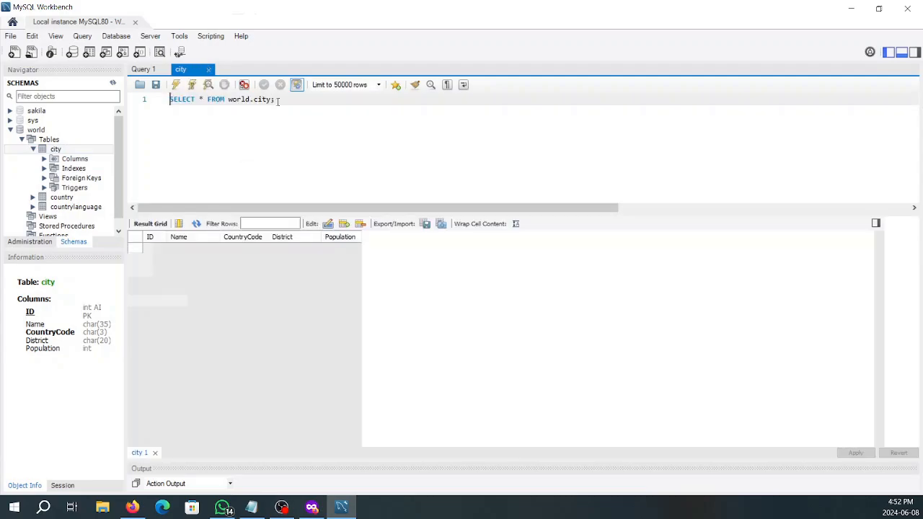